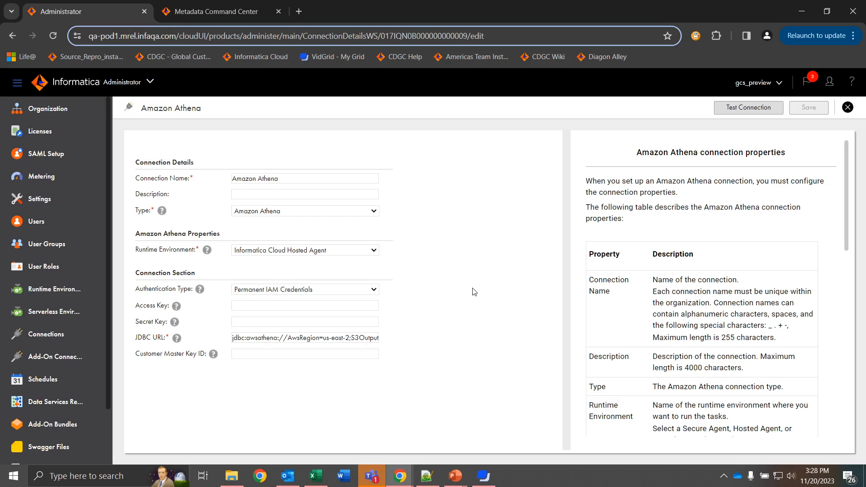
# Step: Review the Amazon Athena connection's property descriptions, connection name and full JDBC URL
pyautogui.scroll(-2, 598, 300)
pyautogui.scroll(-1, 598, 299)
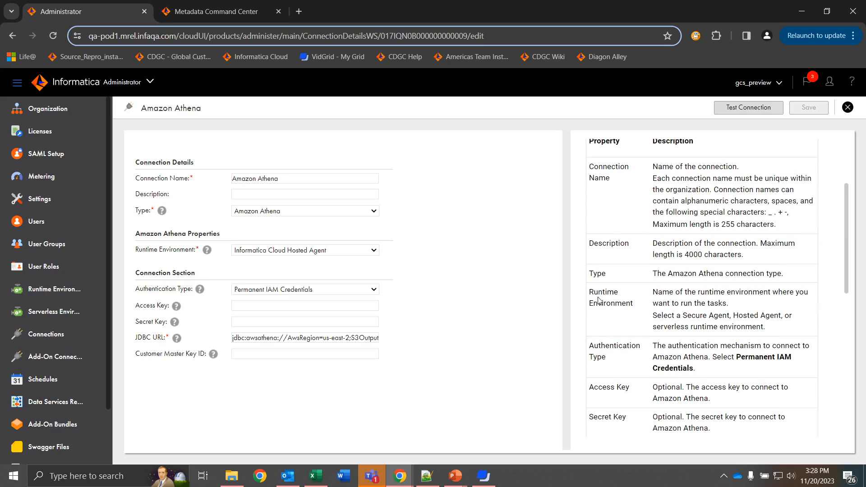
pyautogui.scroll(-1, 598, 300)
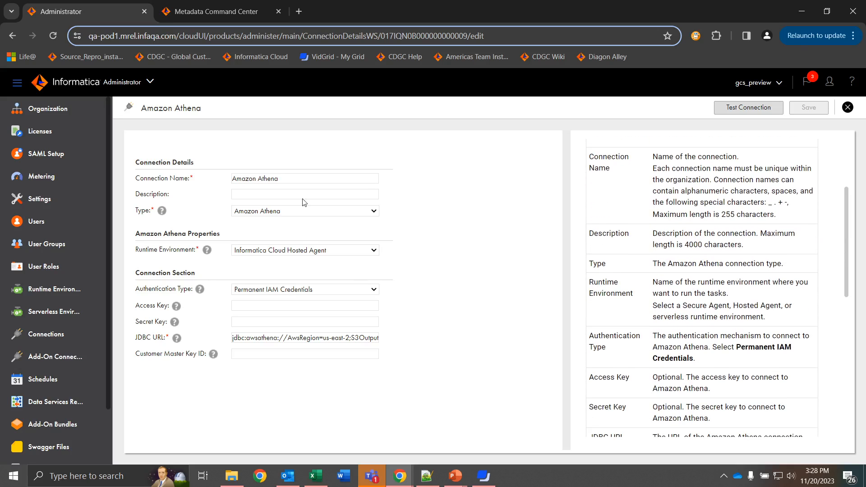
pyautogui.click(344, 178)
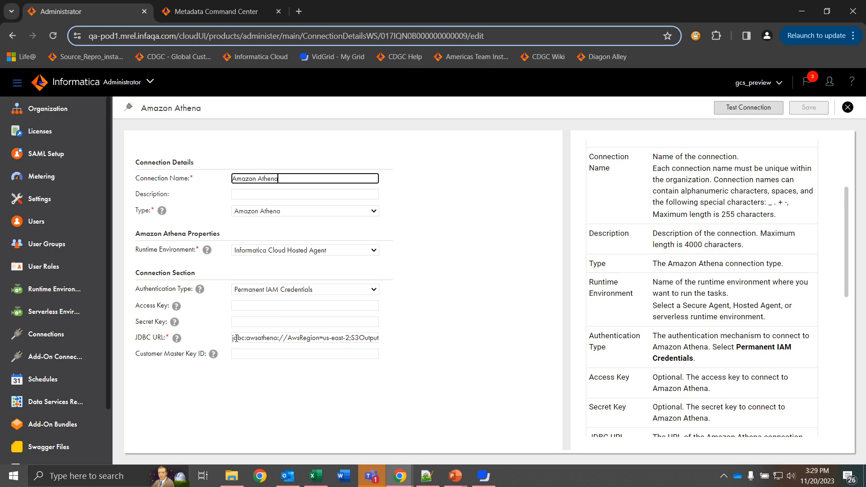
pyautogui.moveTo(236, 338); pyautogui.dragTo(422, 338)
pyautogui.click(423, 339)
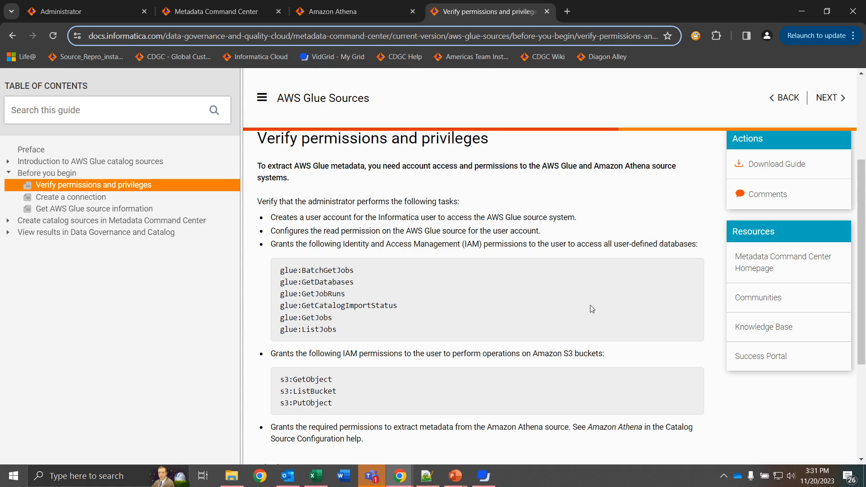
# Step: Read the permissions required for AWS Glue sources, and the Glue, Athena and S3 permissions on the Amazon Athena documentation page
pyautogui.scroll(-1, 590, 306)
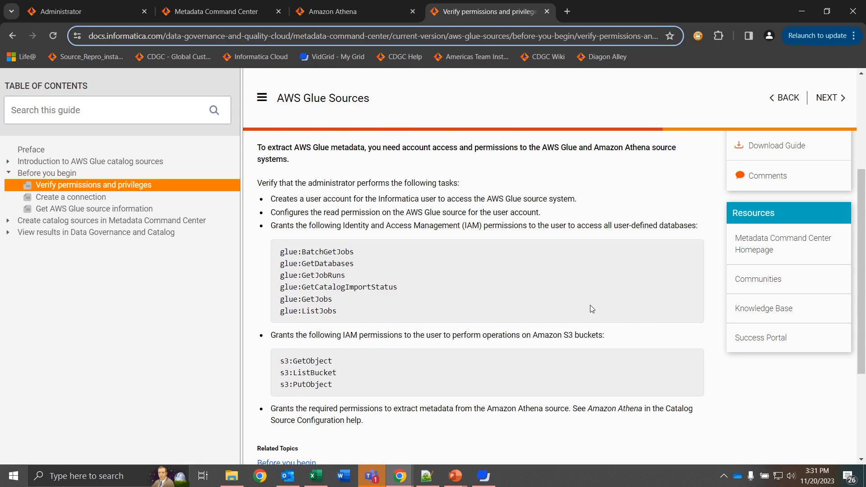
pyautogui.hotkey('ctrl', 'shift', 'Tab')
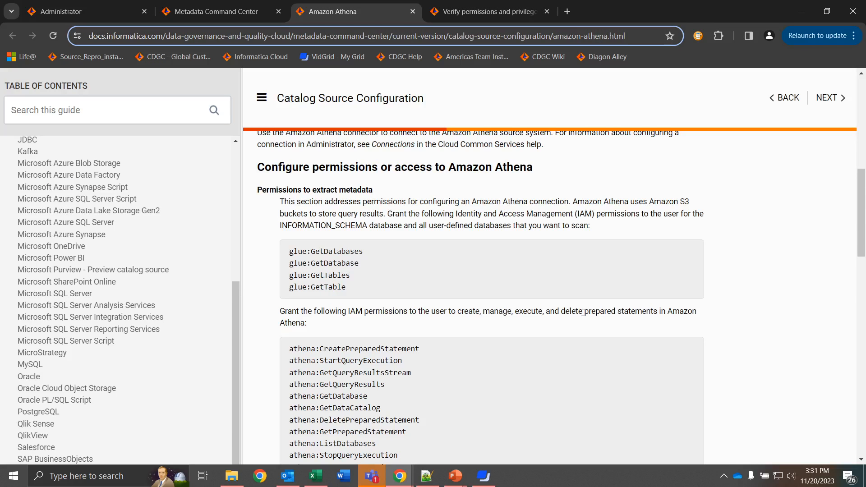
pyautogui.scroll(-1, 437, 224)
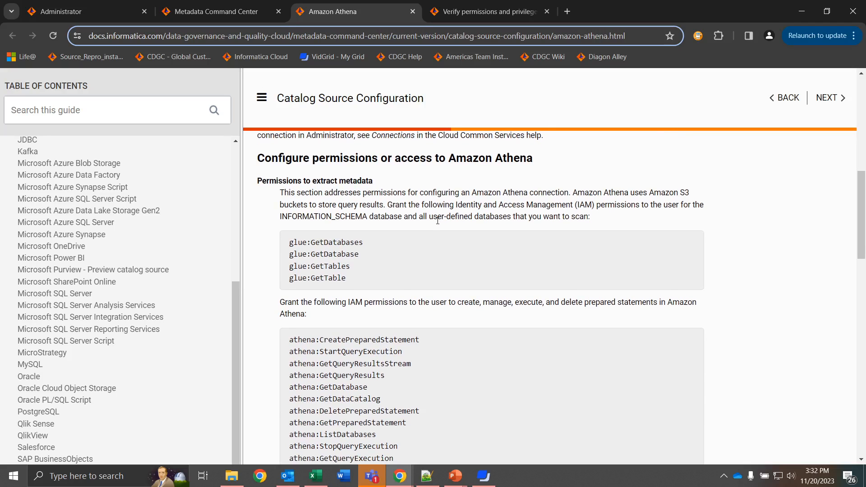
pyautogui.scroll(-2, 437, 221)
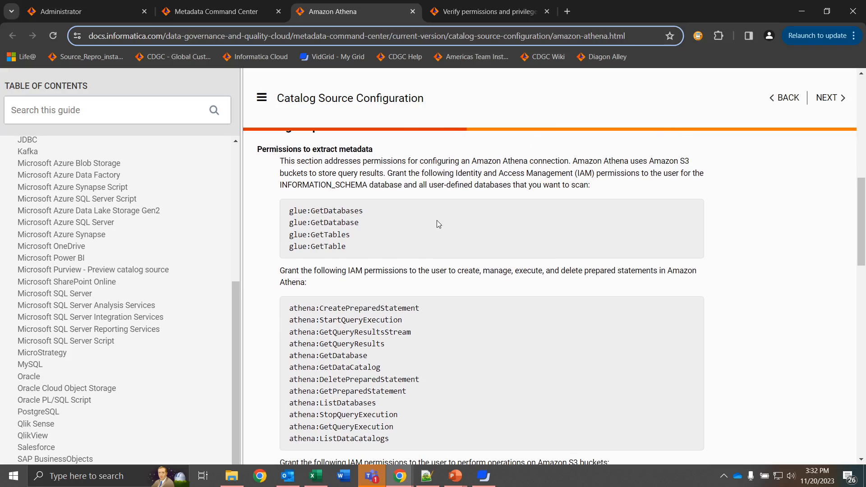
pyautogui.scroll(-3, 364, 225)
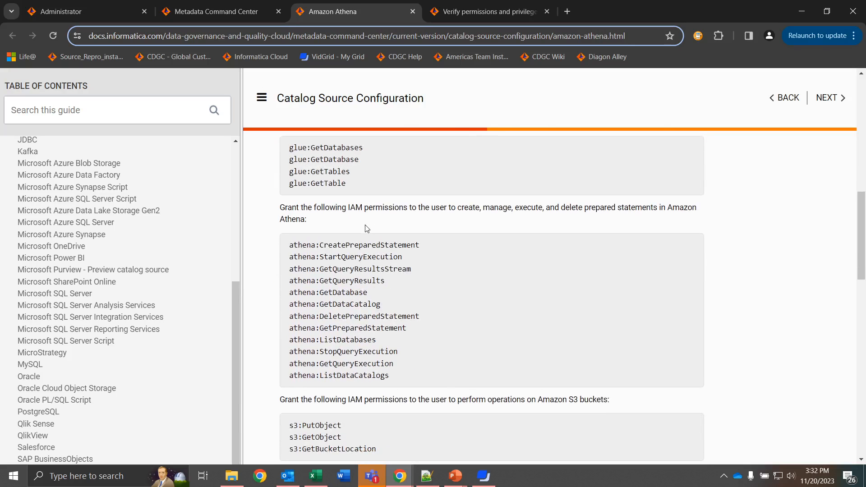
pyautogui.scroll(-1, 366, 228)
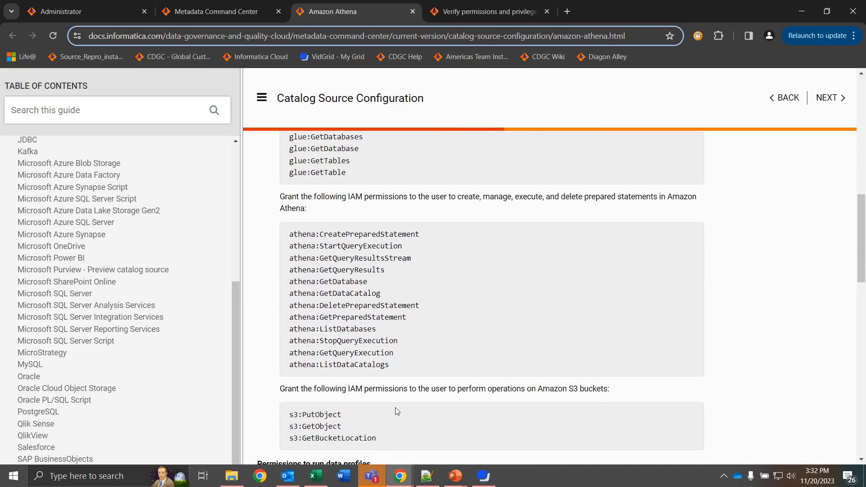
# Step: Switch to Metadata Command Center, look through the list of available Informatica services and close it
pyautogui.hotkey('ctrl', '1')
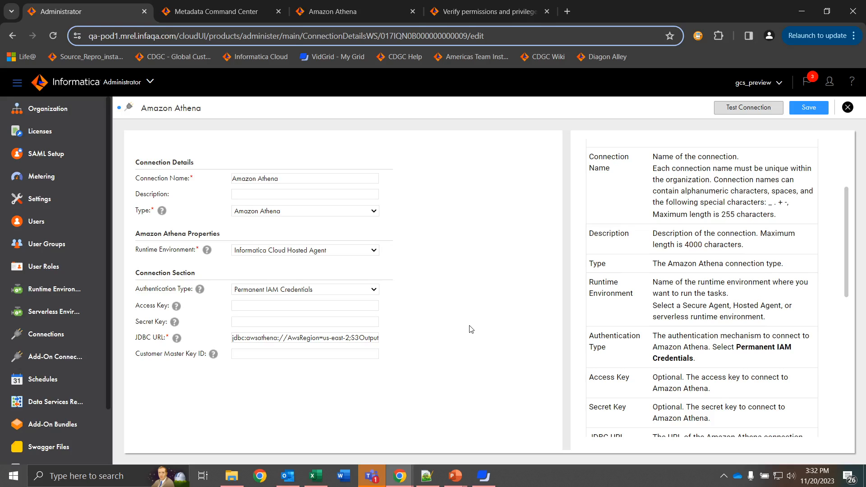
pyautogui.click(209, 18)
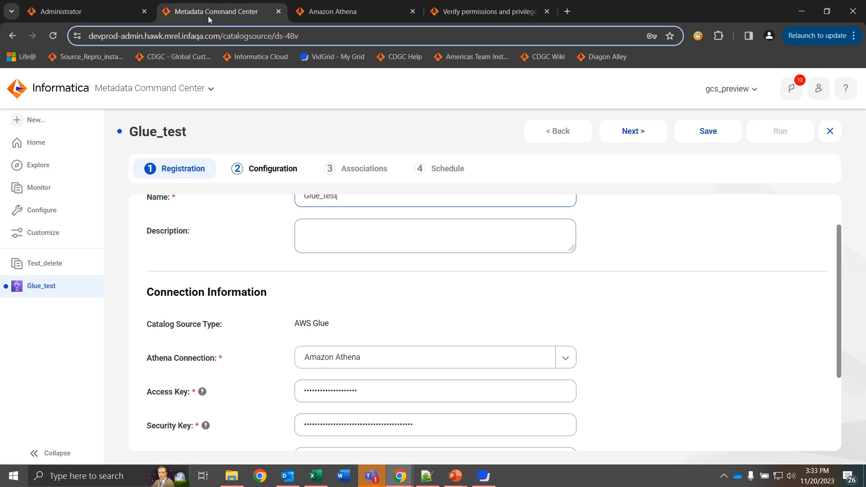
pyautogui.click(199, 93)
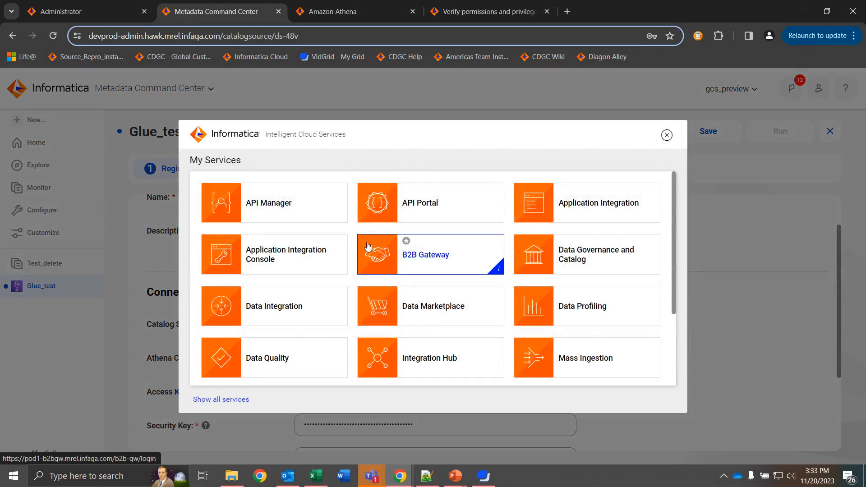
pyautogui.scroll(-3, 367, 246)
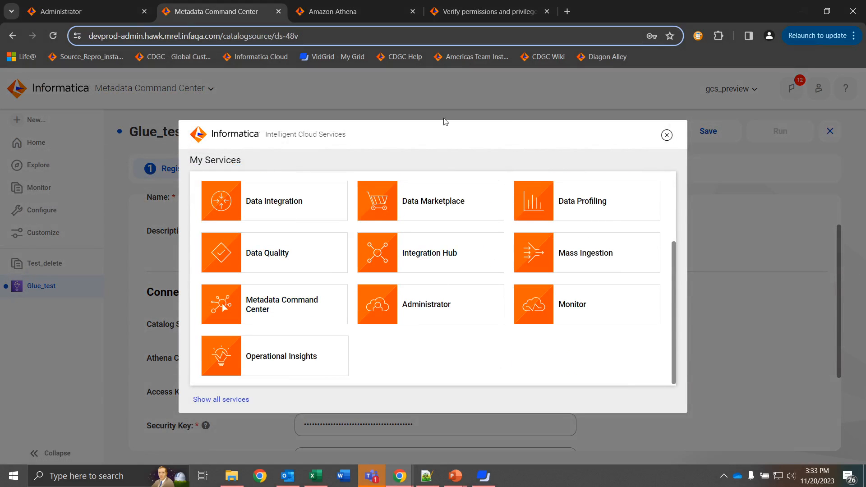
pyautogui.click(666, 135)
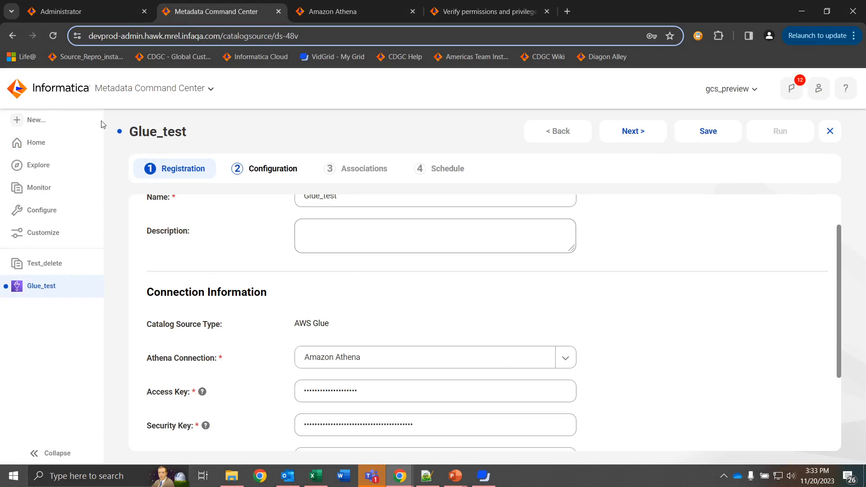
# Step: Look up AWS Glue among the predefined catalog sources for a new asset, and leave without creating one
pyautogui.click(40, 119)
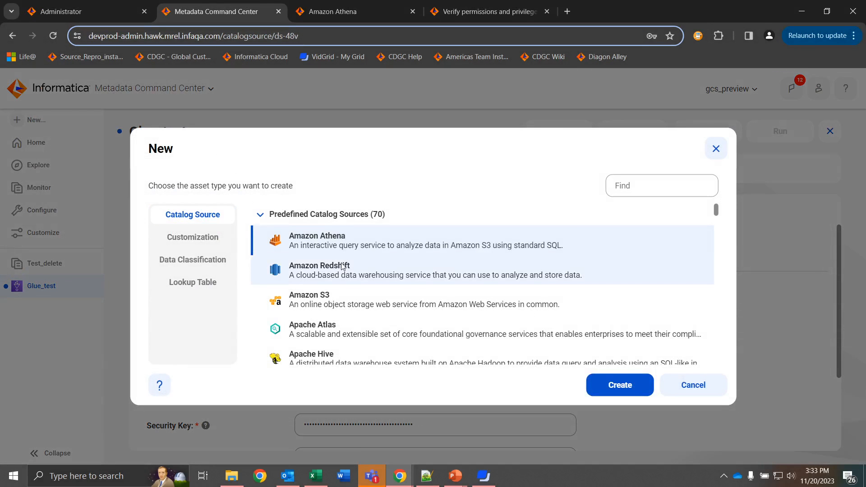
pyautogui.scroll(-3, 343, 268)
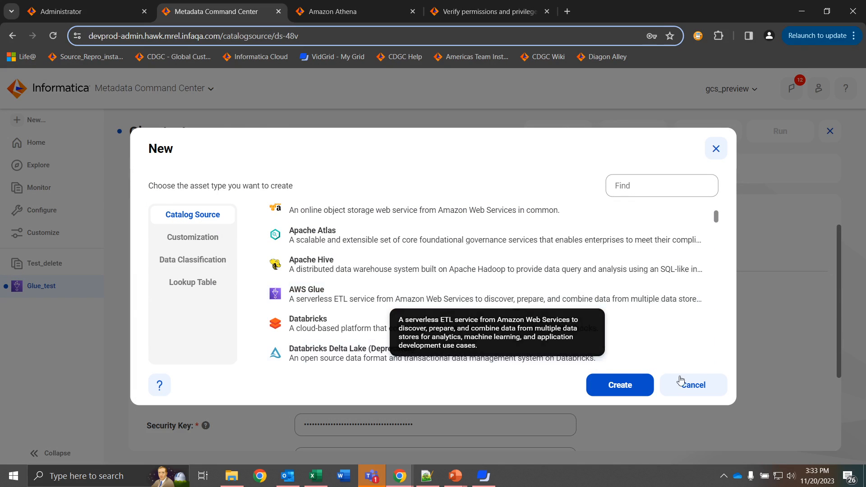
pyautogui.click(681, 387)
# Step: Review the Glue_test registration details, from its name to the Athena connection, keys, region, EC2 role option and connection properties
pyautogui.scroll(1, 602, 352)
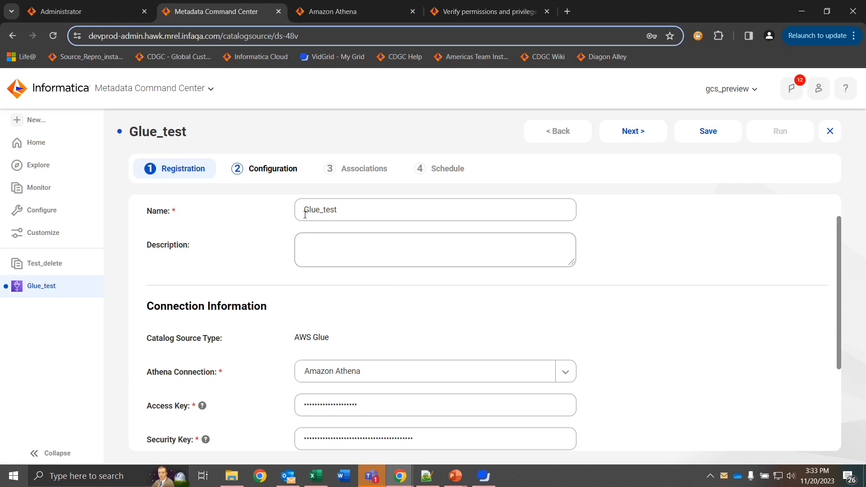
pyautogui.scroll(-1, 267, 318)
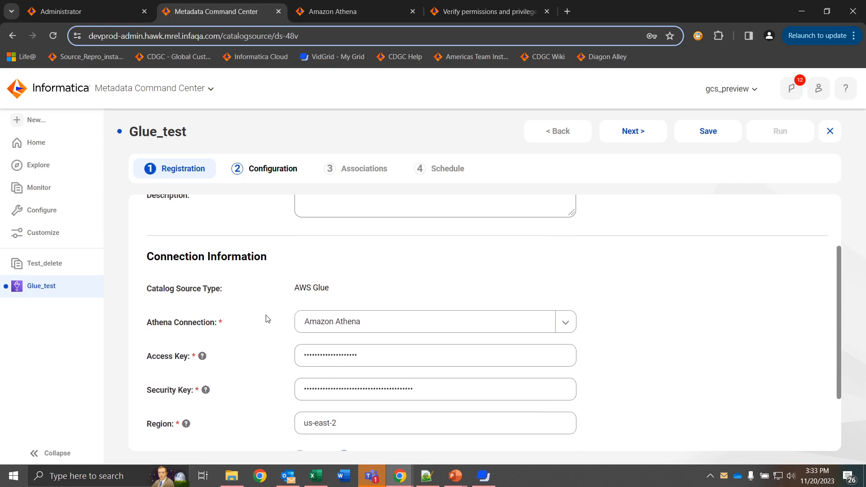
pyautogui.scroll(-1, 267, 318)
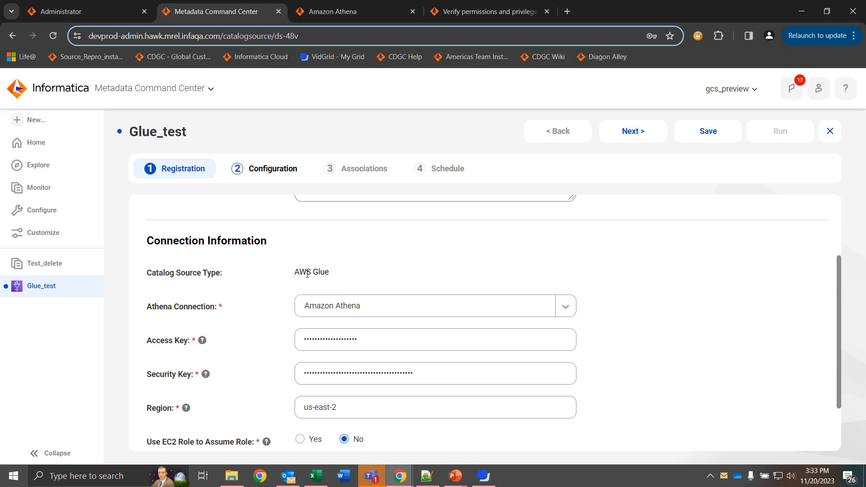
pyautogui.scroll(-1, 307, 273)
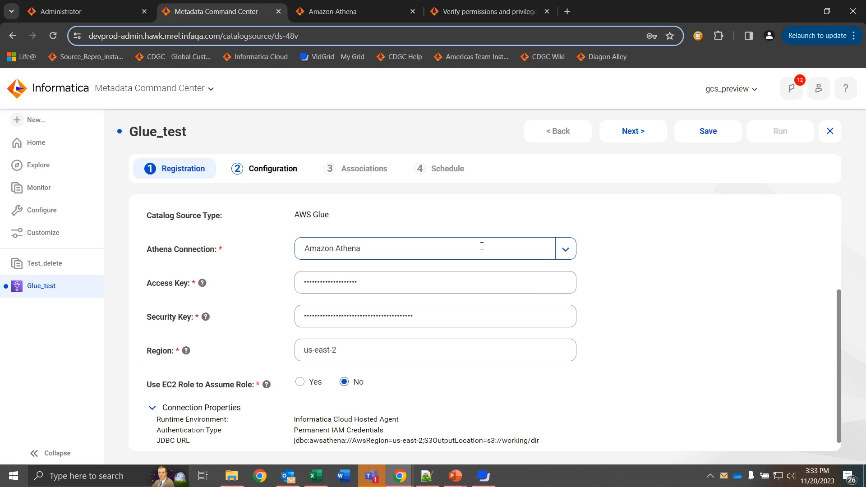
pyautogui.scroll(-1, 482, 246)
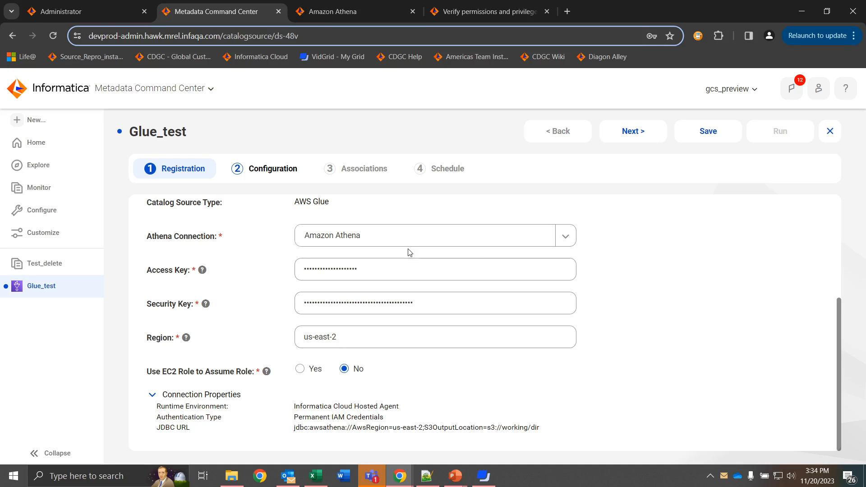
# Step: Advance Glue_test to the Configuration stage and choose Informatica Cloud Hosted Agent as the runtime environment
pyautogui.click(630, 137)
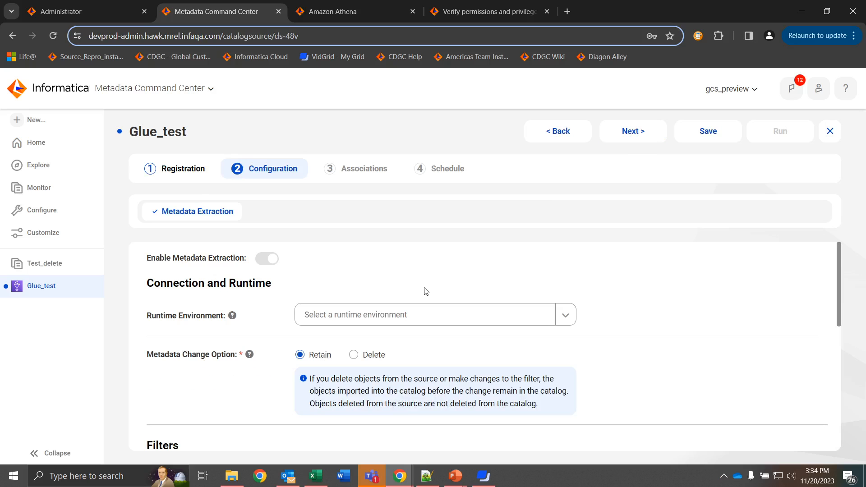
pyautogui.scroll(-1, 683, 299)
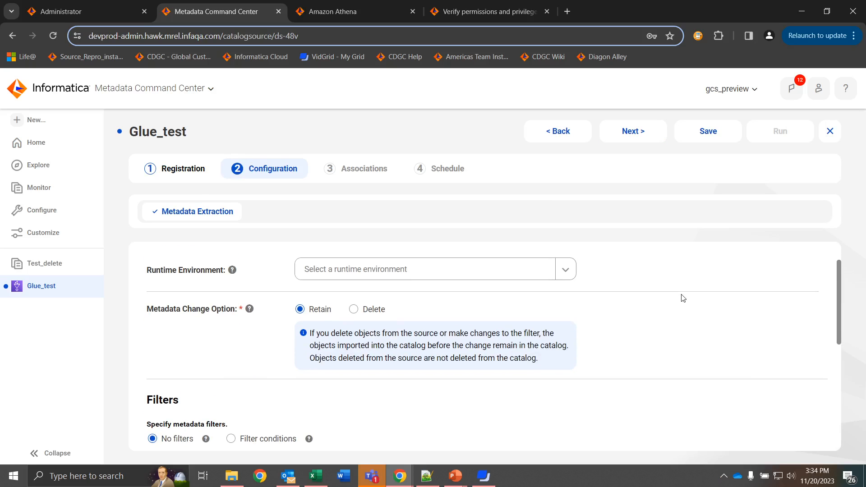
pyautogui.click(566, 273)
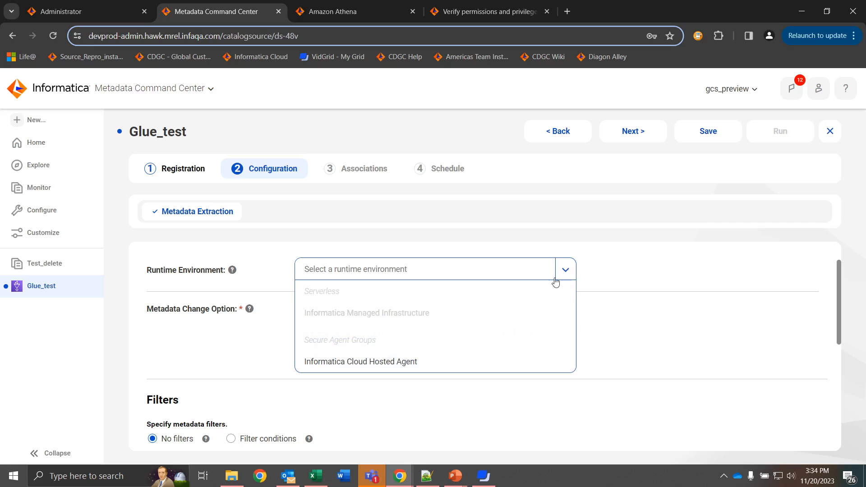
pyautogui.click(462, 359)
# Step: Set the metadata filters to Filter conditions and check the available include/exclude and object type choices
pyautogui.scroll(-1, 634, 338)
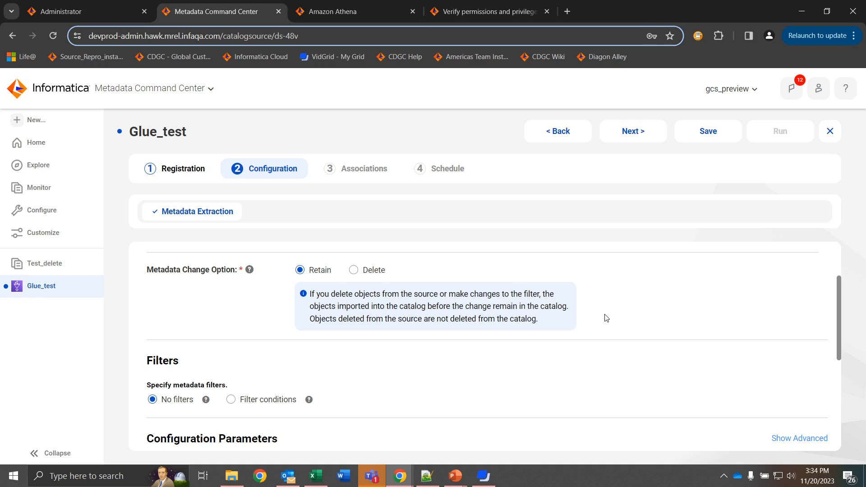
pyautogui.scroll(-2, 607, 318)
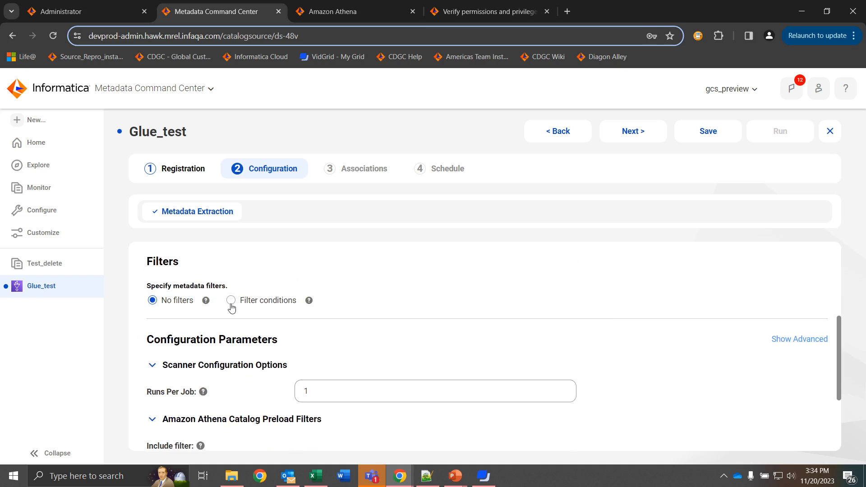
pyautogui.click(231, 302)
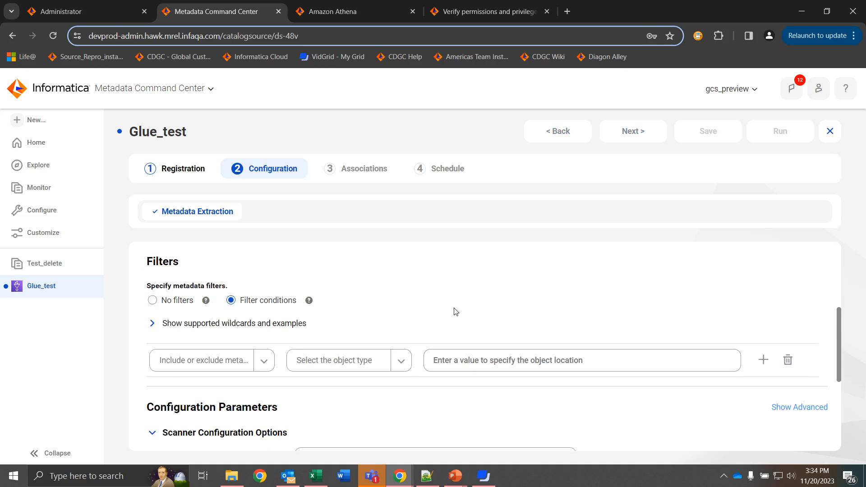
pyautogui.scroll(-1, 456, 311)
pyautogui.click(263, 315)
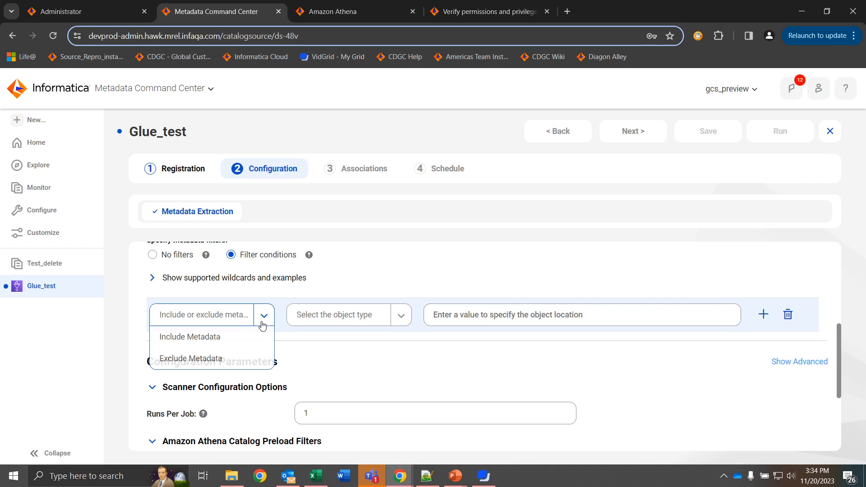
pyautogui.click(264, 315)
pyautogui.click(401, 316)
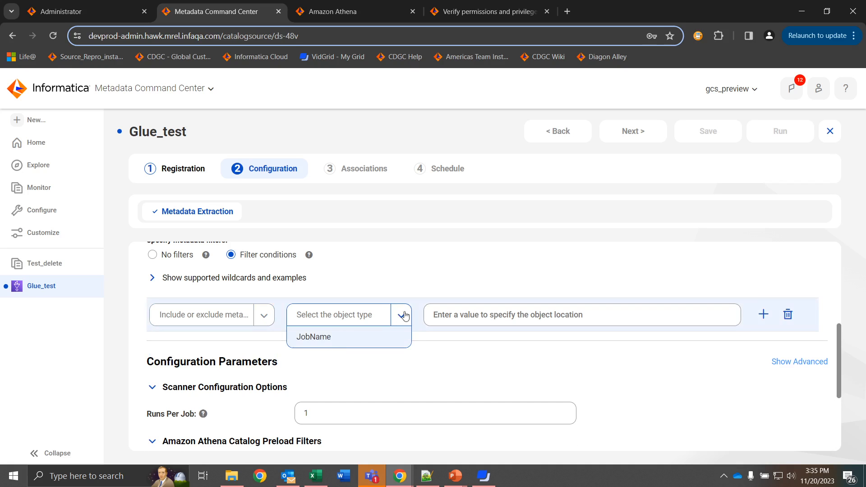
pyautogui.click(415, 285)
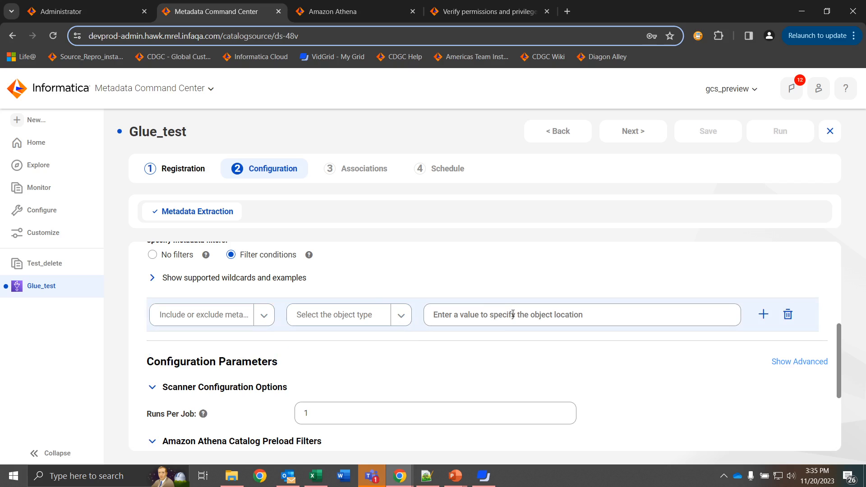
# Step: Review the configuration parameters, including Runs Per Job and the Amazon Athena catalog preload include and exclude filters
pyautogui.scroll(-1, 513, 315)
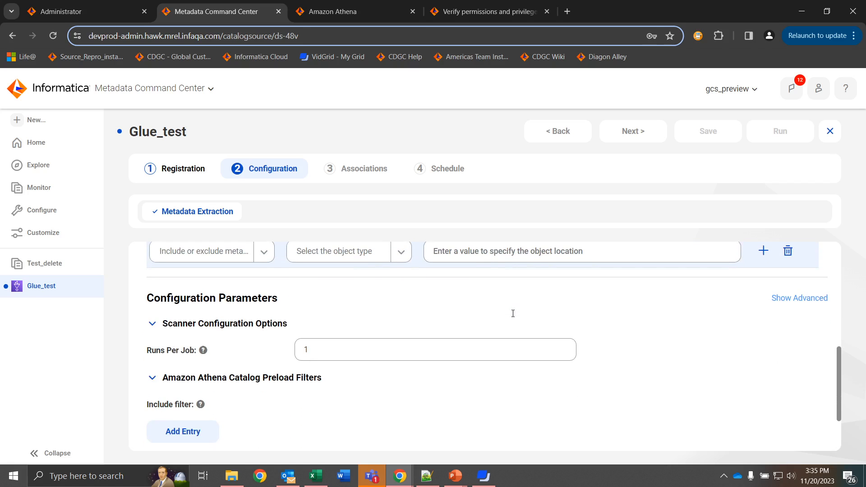
pyautogui.scroll(-1, 645, 316)
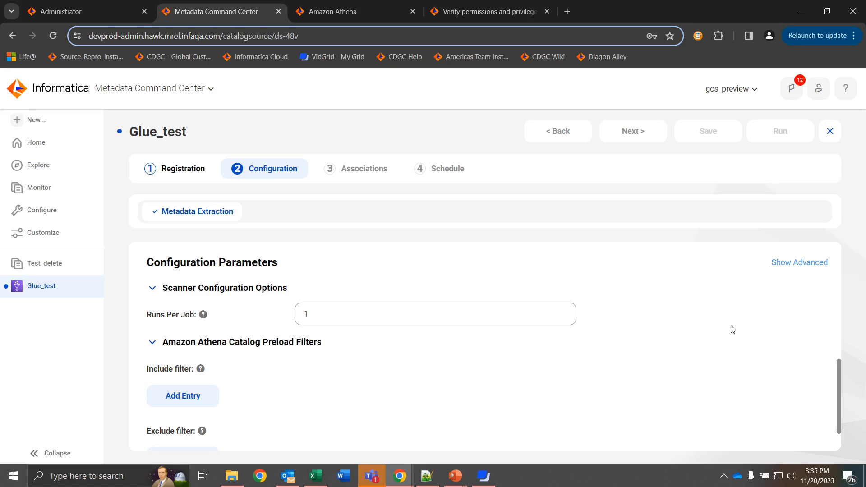
pyautogui.scroll(-1, 732, 330)
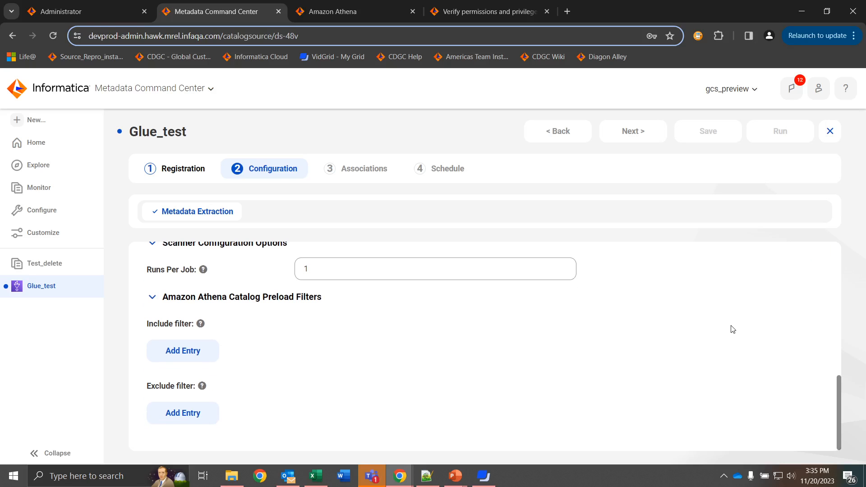
pyautogui.scroll(-1, 733, 329)
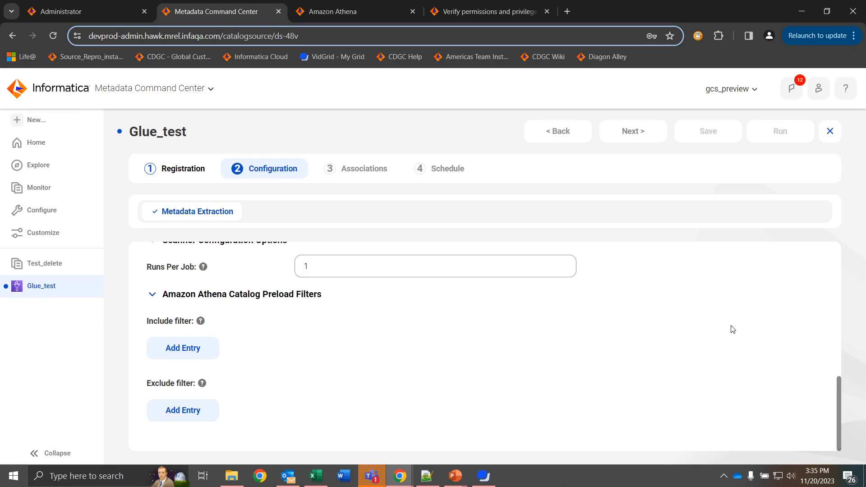